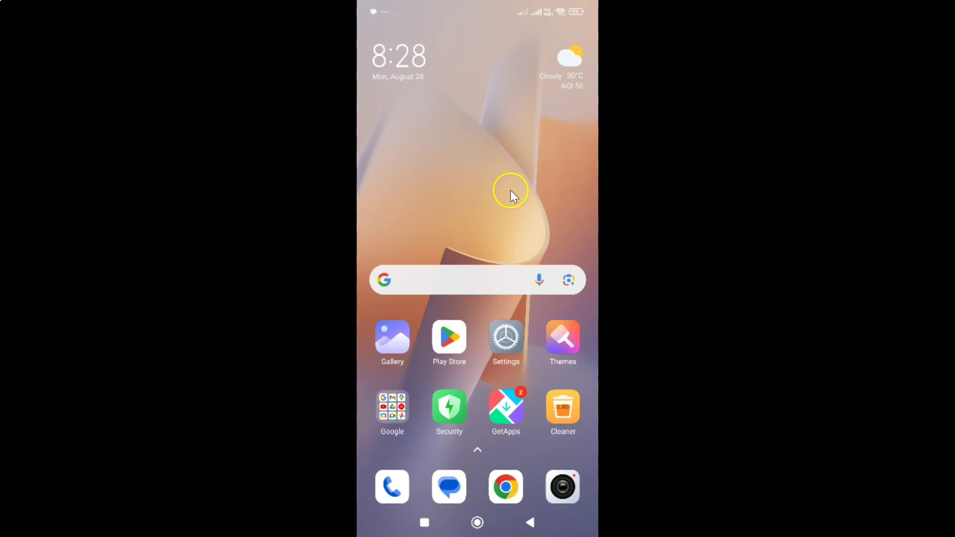
left_click(506, 337)
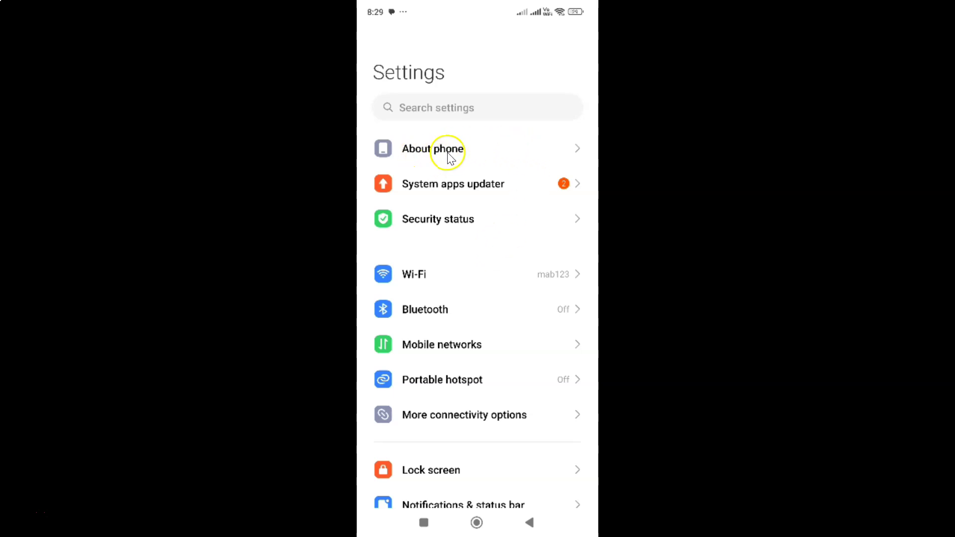
left_click(460, 159)
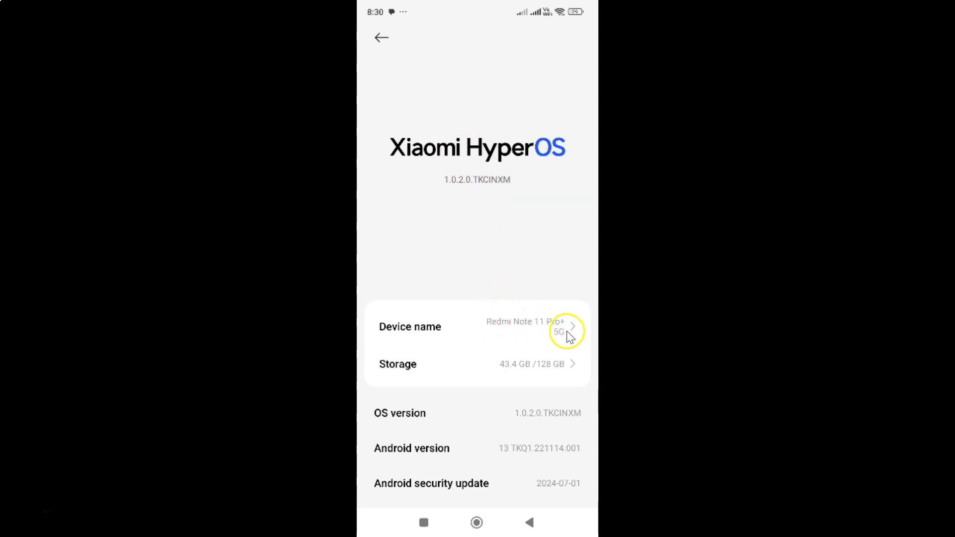
left_click(381, 40)
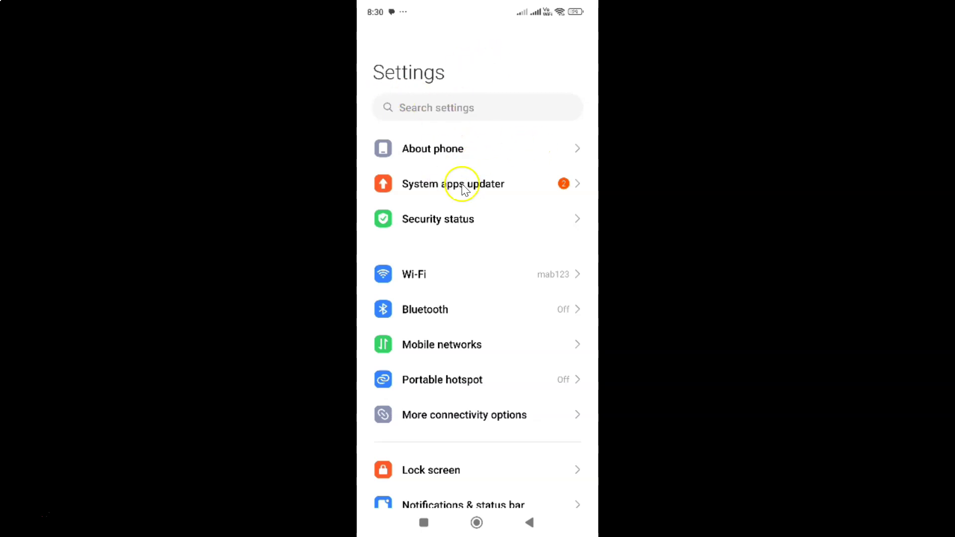
scroll(463, 186, "down", 4)
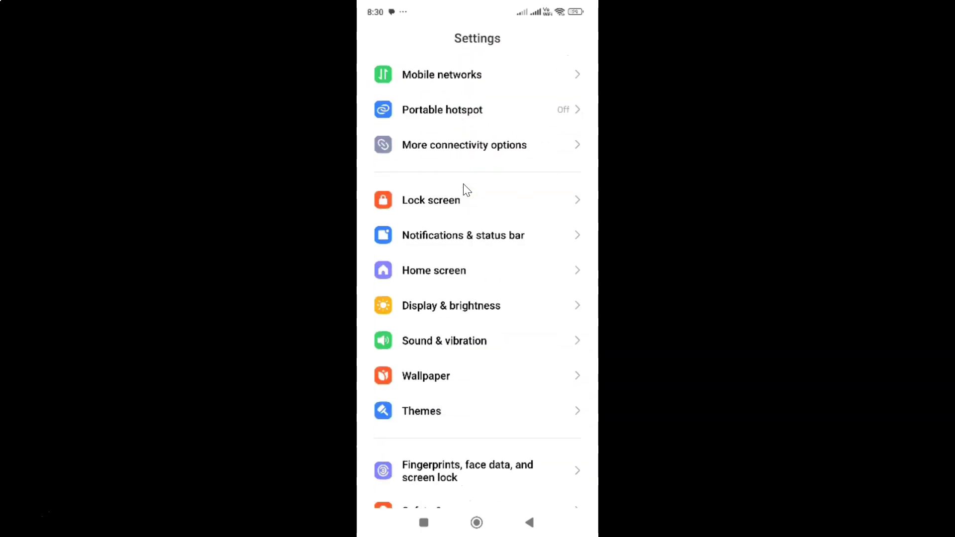
scroll(463, 187, "down", 3)
scroll(463, 187, "down", 2)
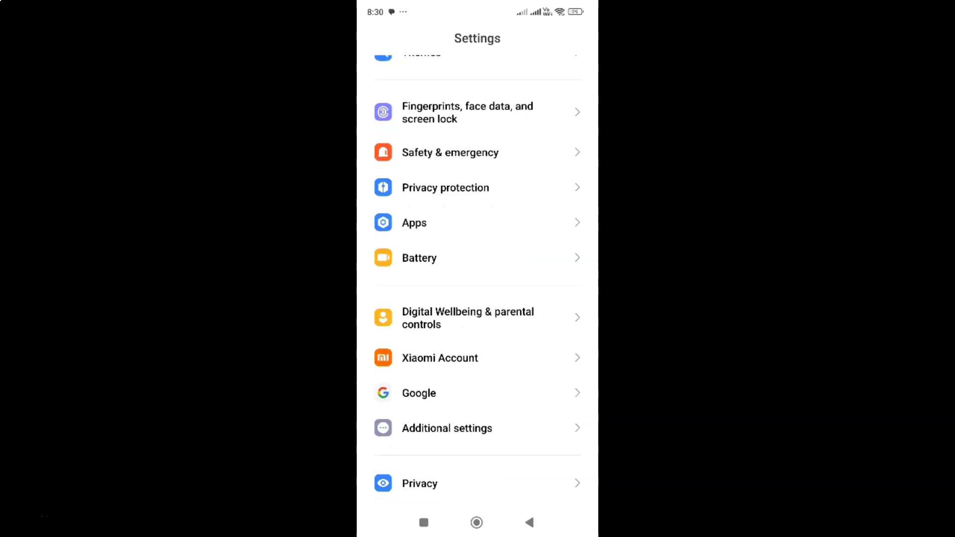
- Open the Battery page from the Settings list
left_click(421, 269)
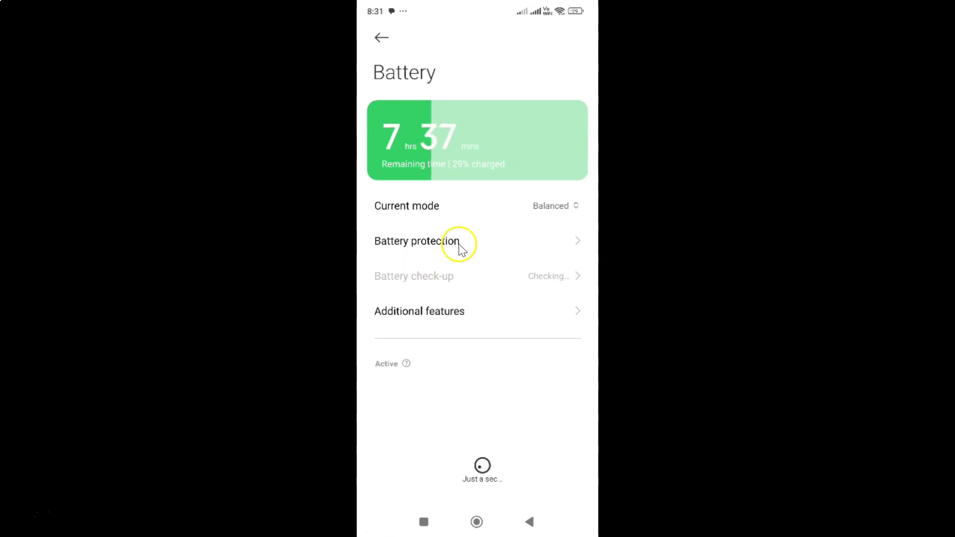
- Switch on Nighttime mode under the battery's Additional features
left_click(469, 317)
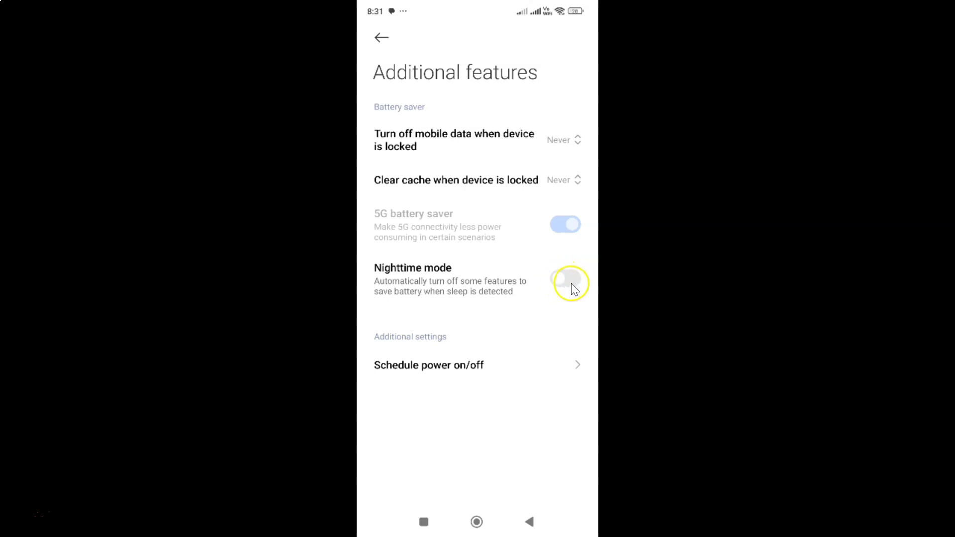
left_click(565, 280)
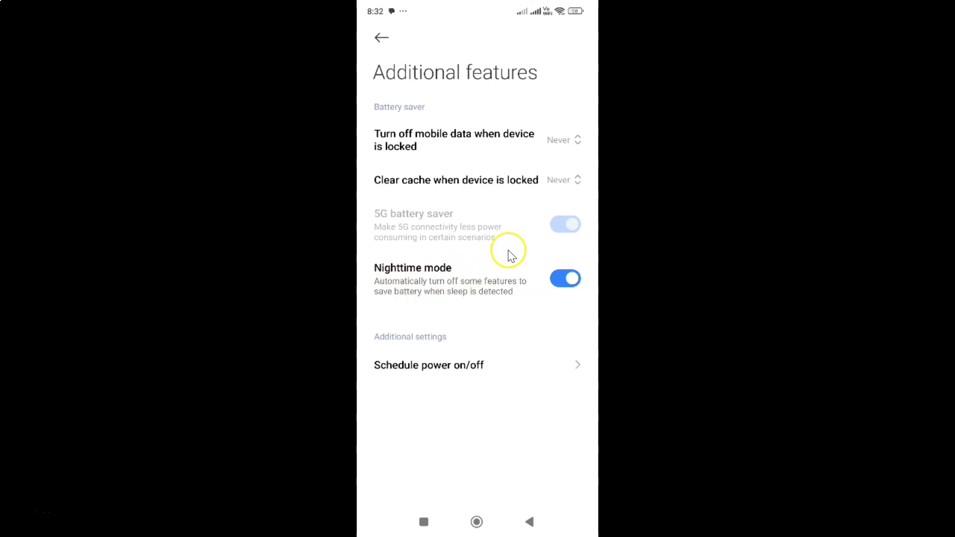
- Back out to the main Settings list, then dismiss Settings from Recents
left_click(382, 41)
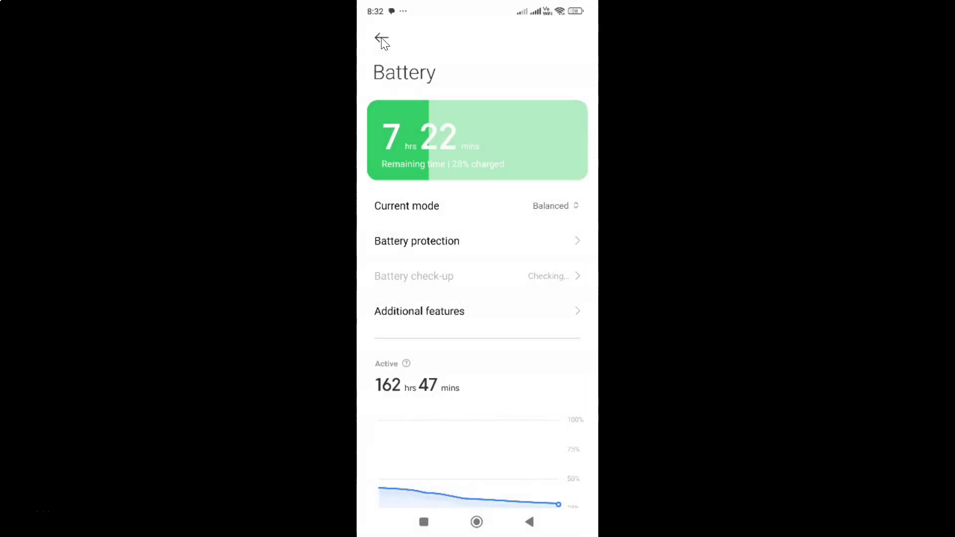
left_click(381, 41)
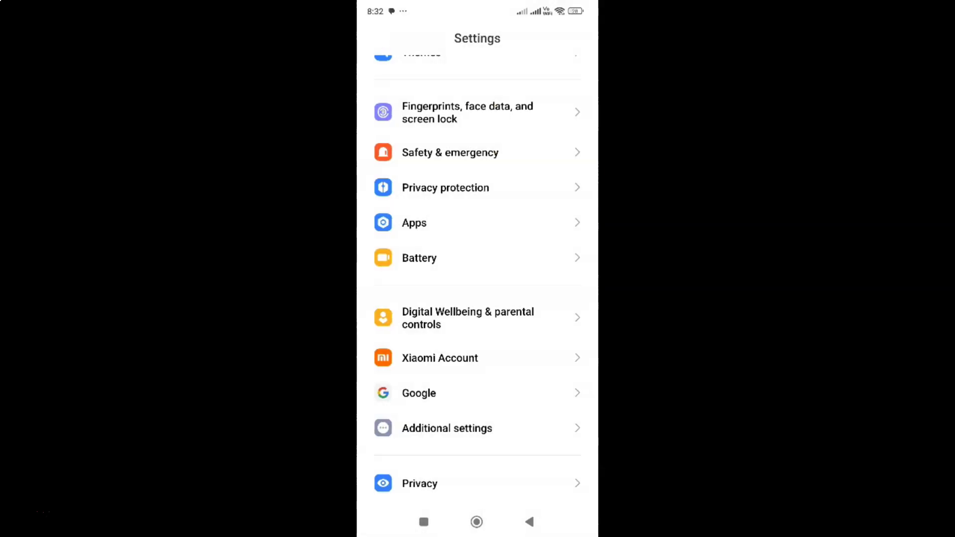
left_click(423, 522)
left_click(478, 470)
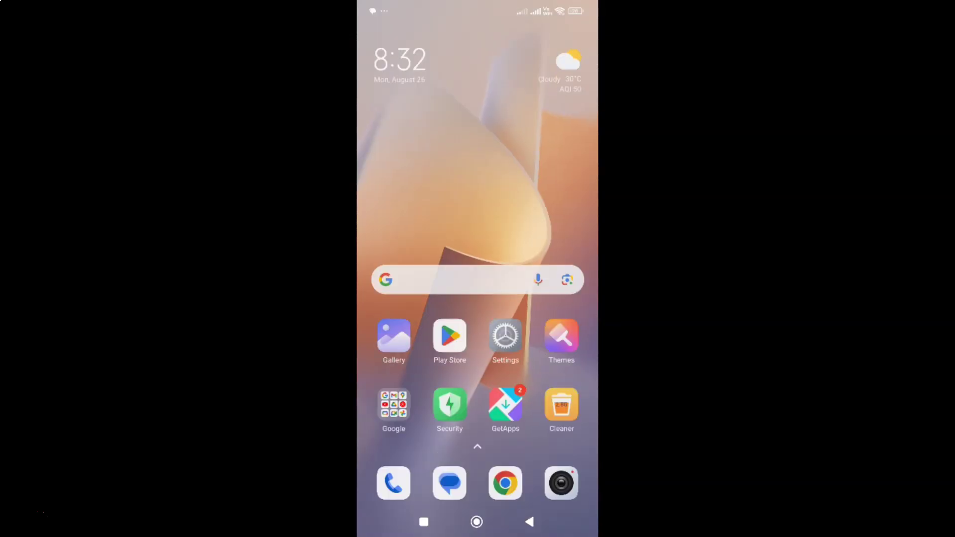